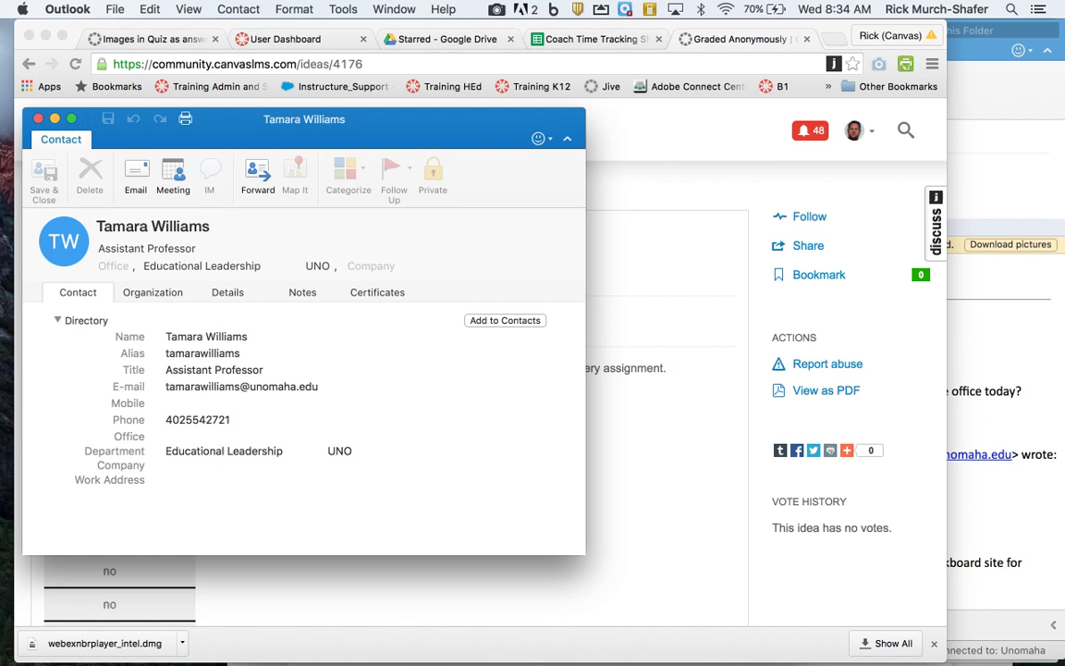
# Switch from the Outlook contact card to Google Chrome with Cmd+Tab.
pyautogui.press('super+Tab')
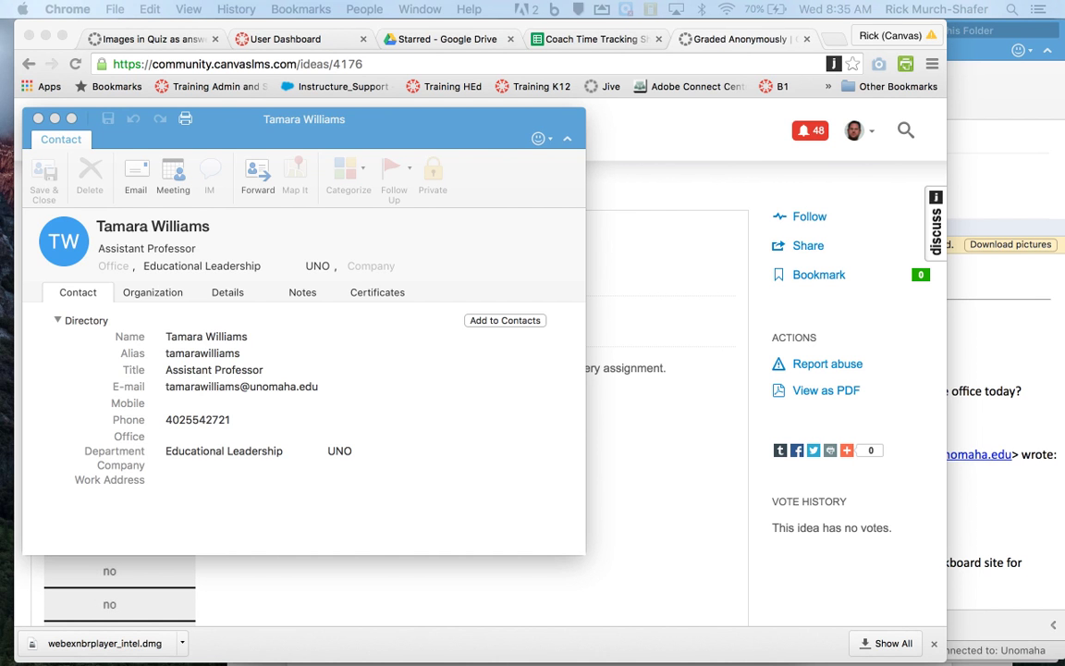